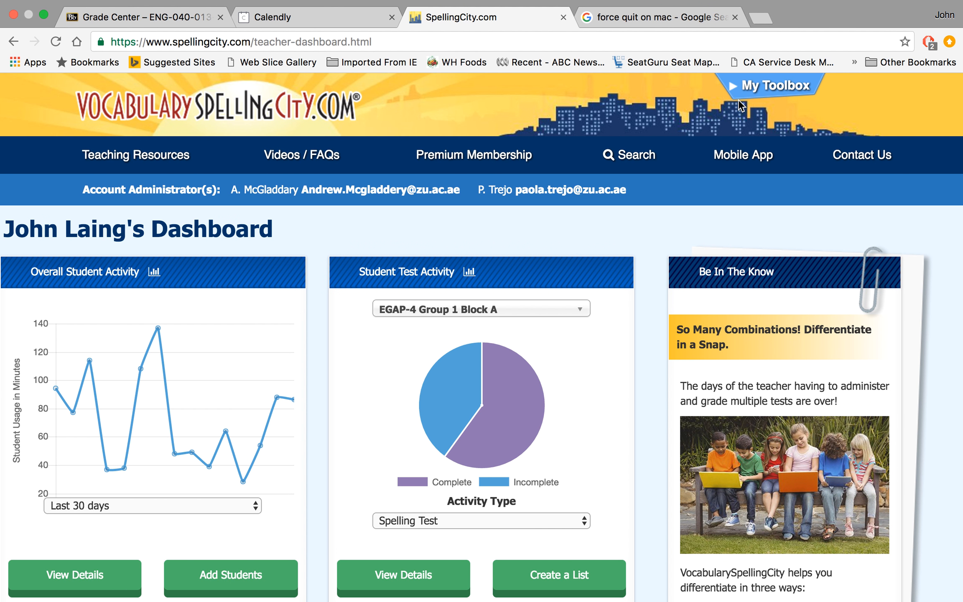
View the existing assignments and go to the EGAP 4 word lists in List Management
click(765, 87)
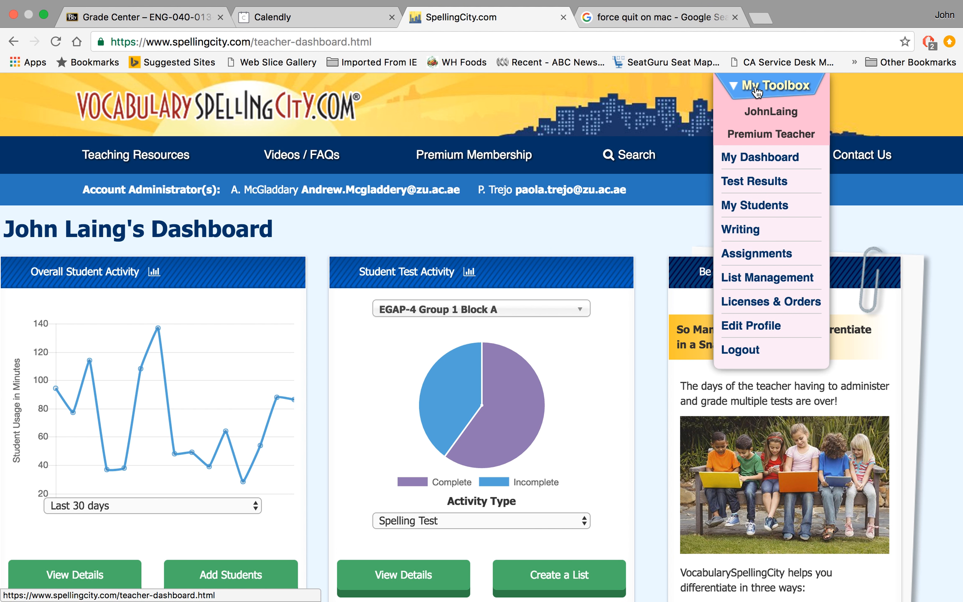
click(752, 254)
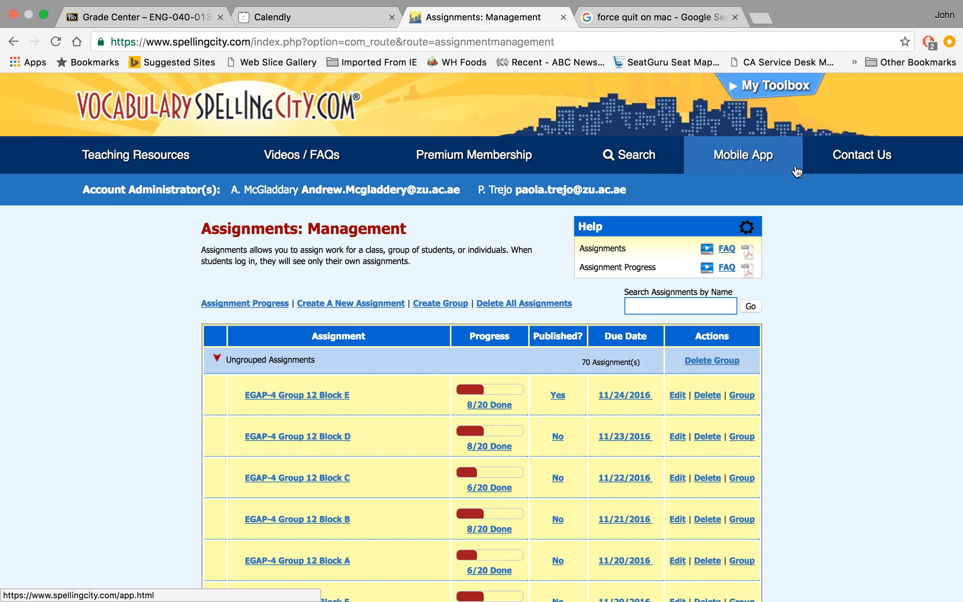
click(759, 93)
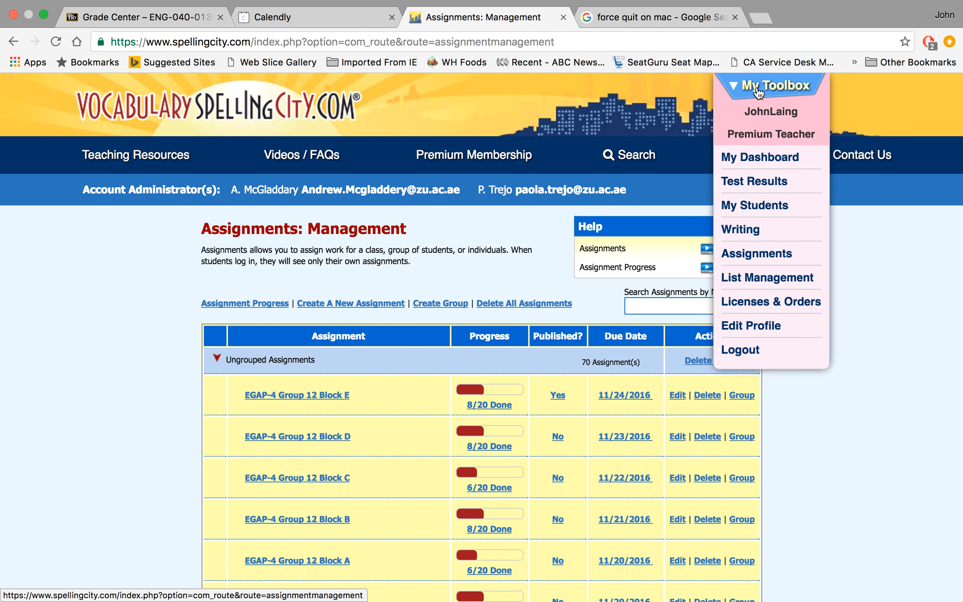
click(762, 279)
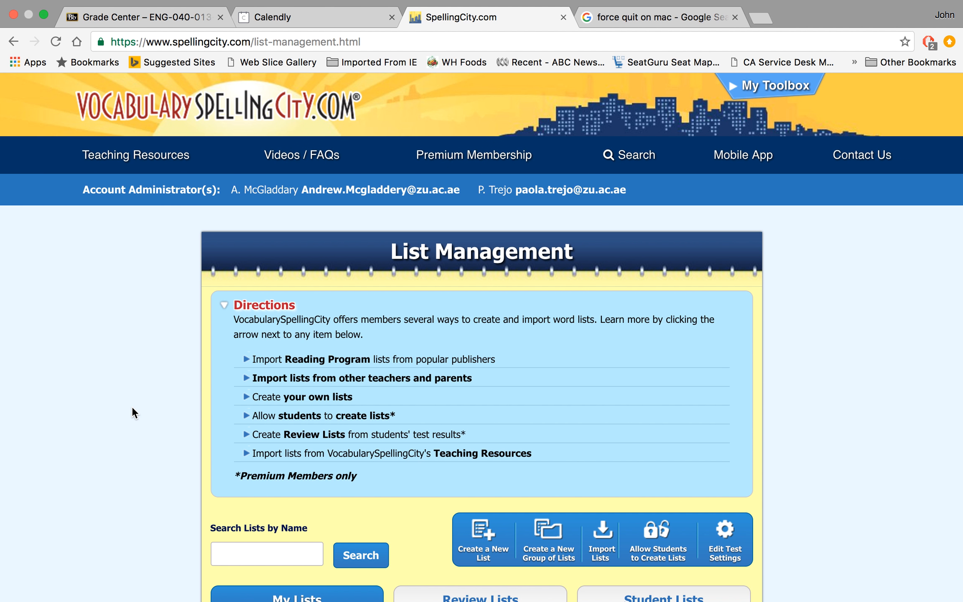
scroll(132, 408, down, 5)
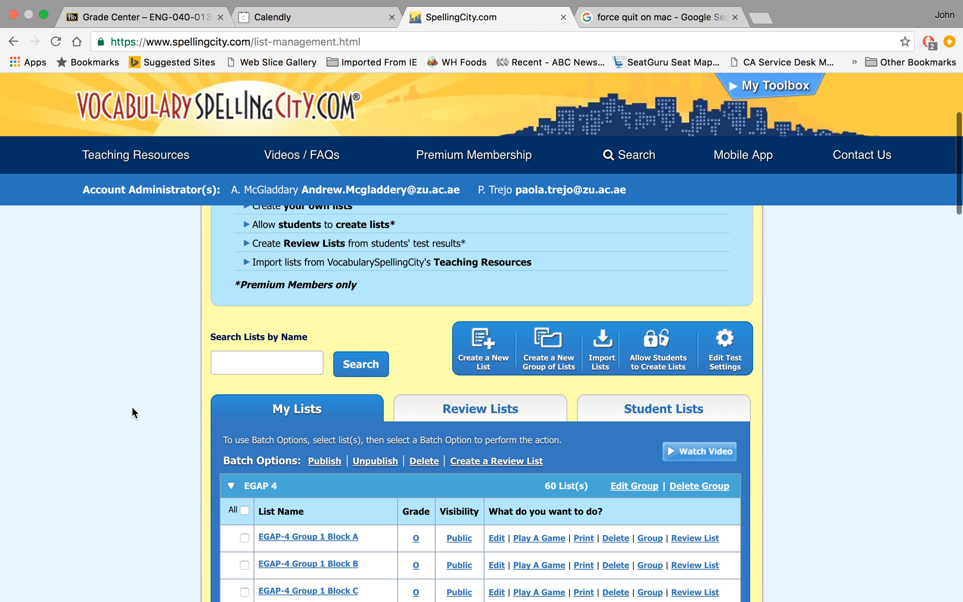
scroll(132, 408, down, 2)
scroll(132, 408, down, 1)
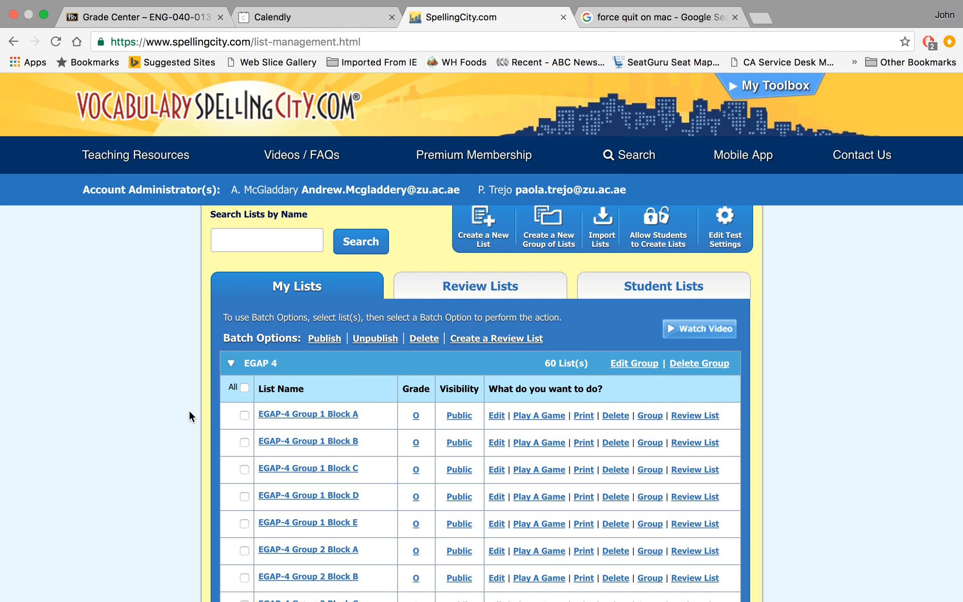
Select the EGAP-4 Group 1 lists for Blocks A to E and start a single class review list from them
click(245, 442)
click(245, 469)
click(245, 496)
click(495, 339)
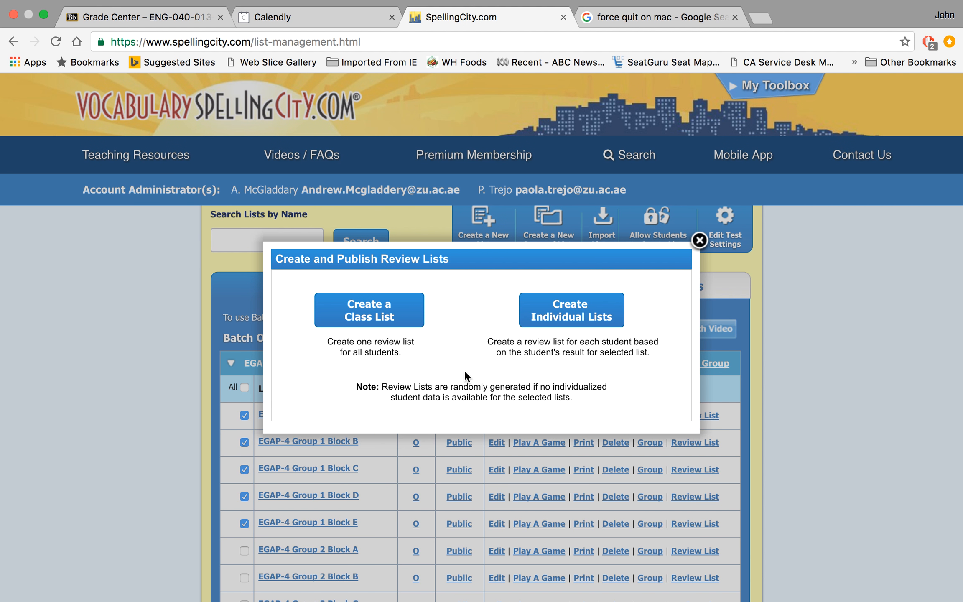
click(362, 313)
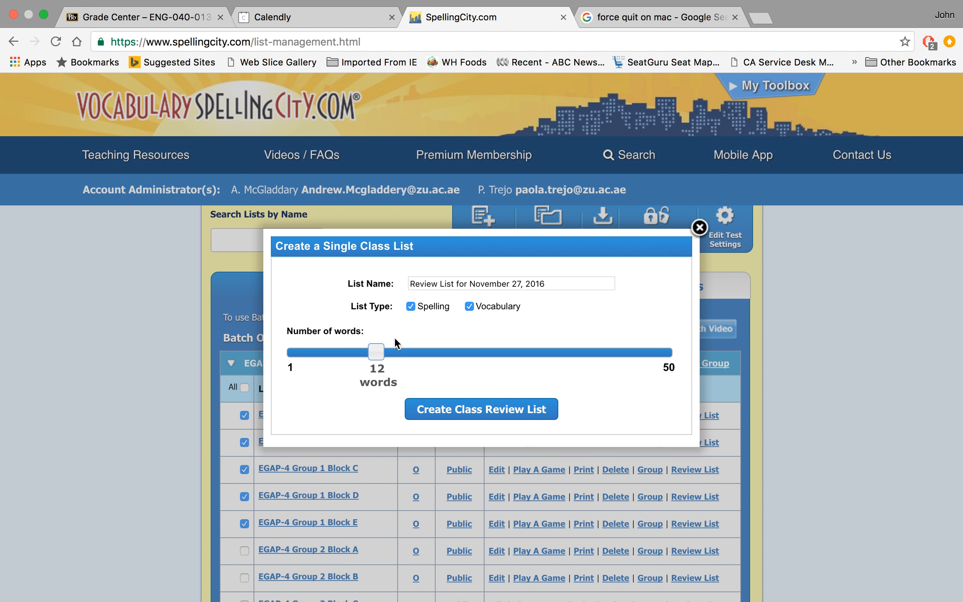
Create the class review list with 20 words, named "Group 1 Difficult Words Review List", and display the review lists
drag(375, 352, 431, 354)
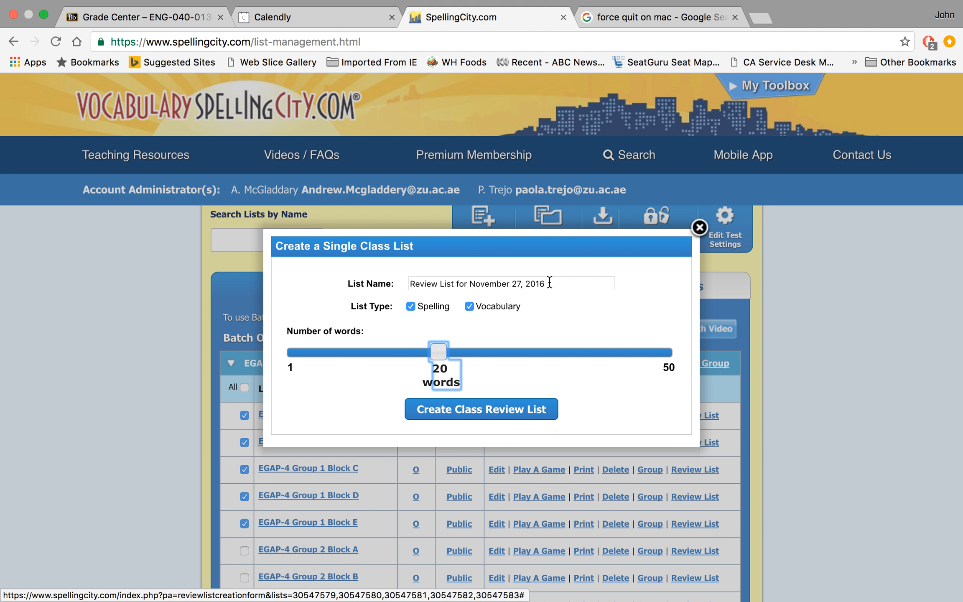
drag(550, 283, 406, 284)
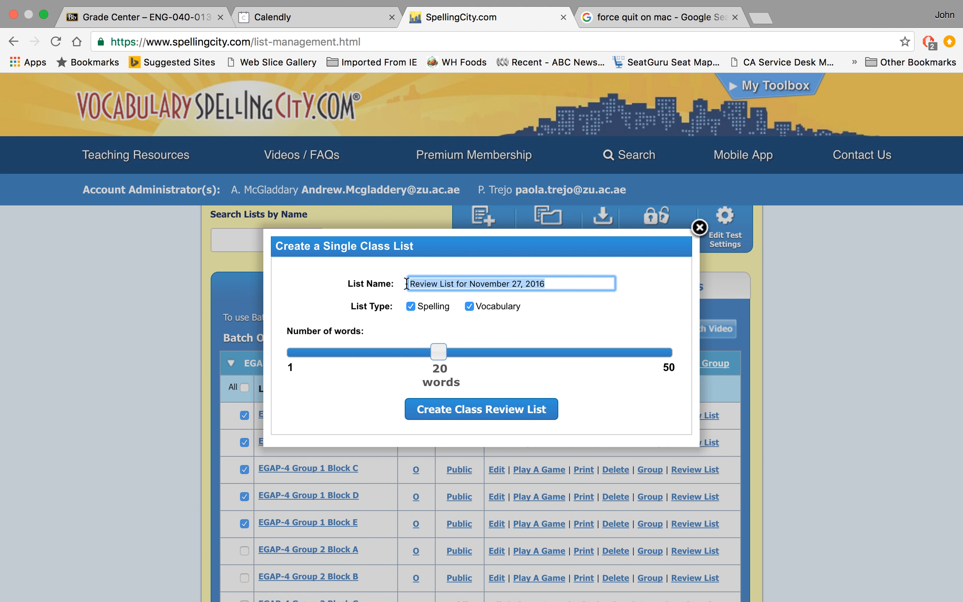
text(Group 1)
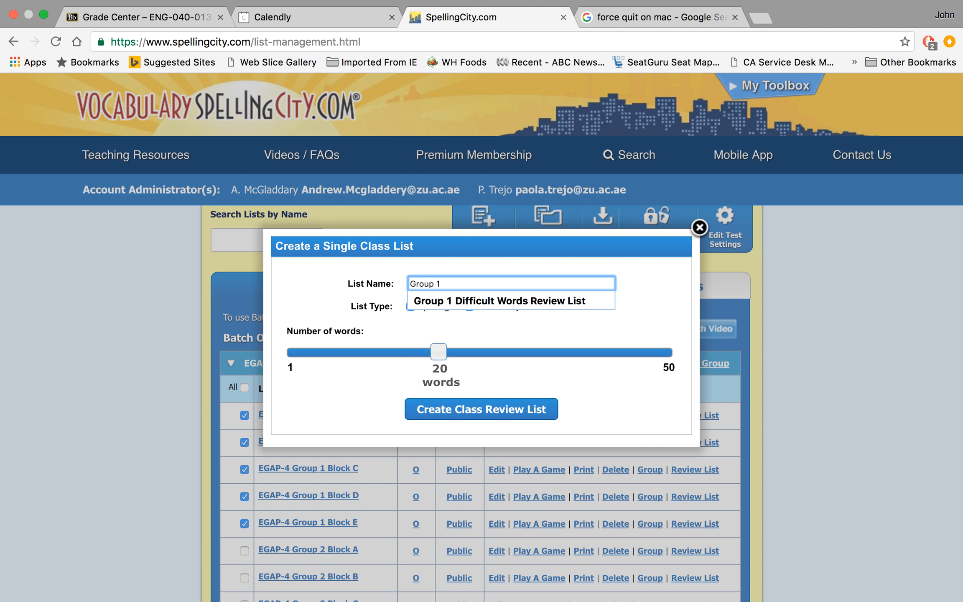
click(448, 302)
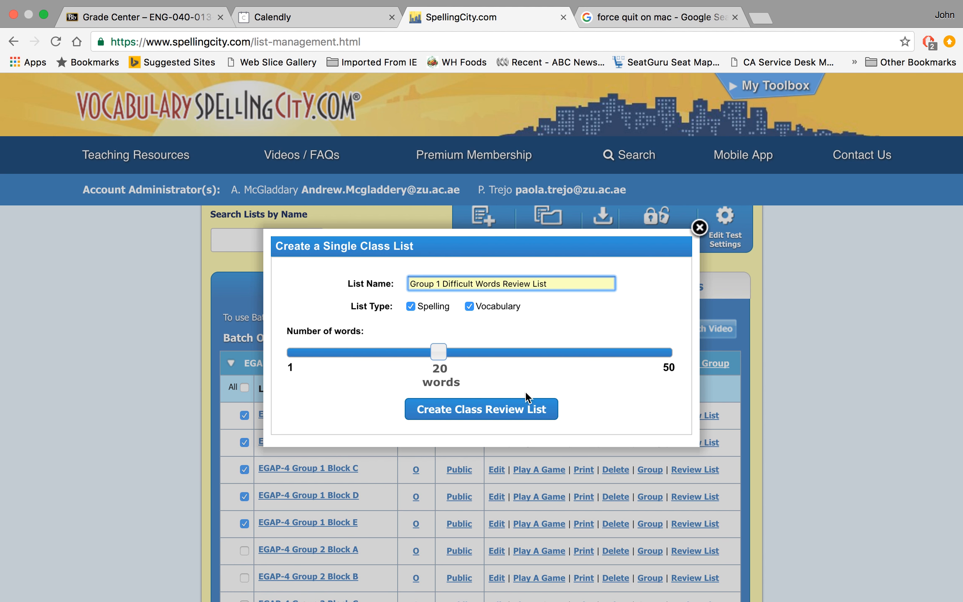
click(484, 414)
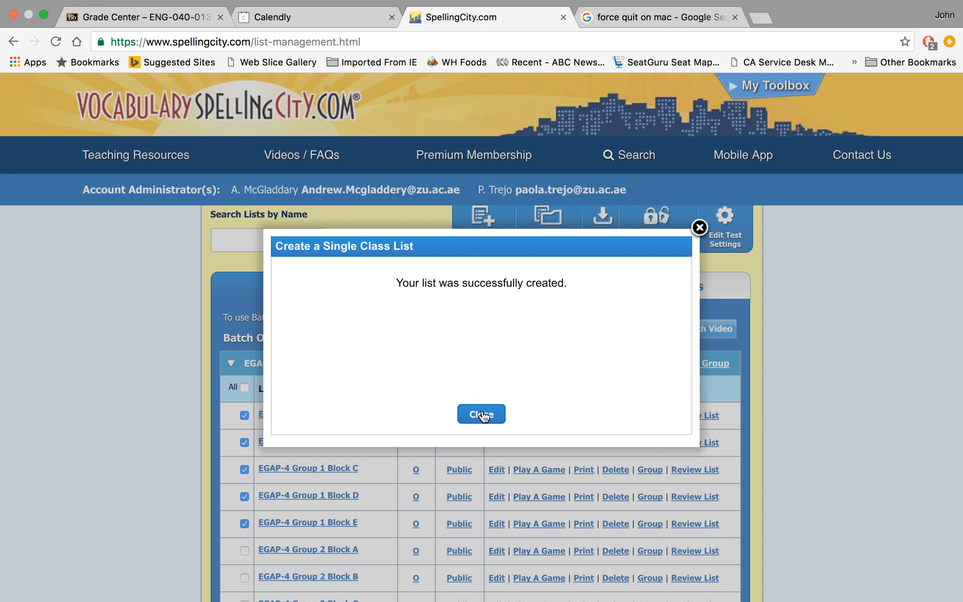
click(483, 415)
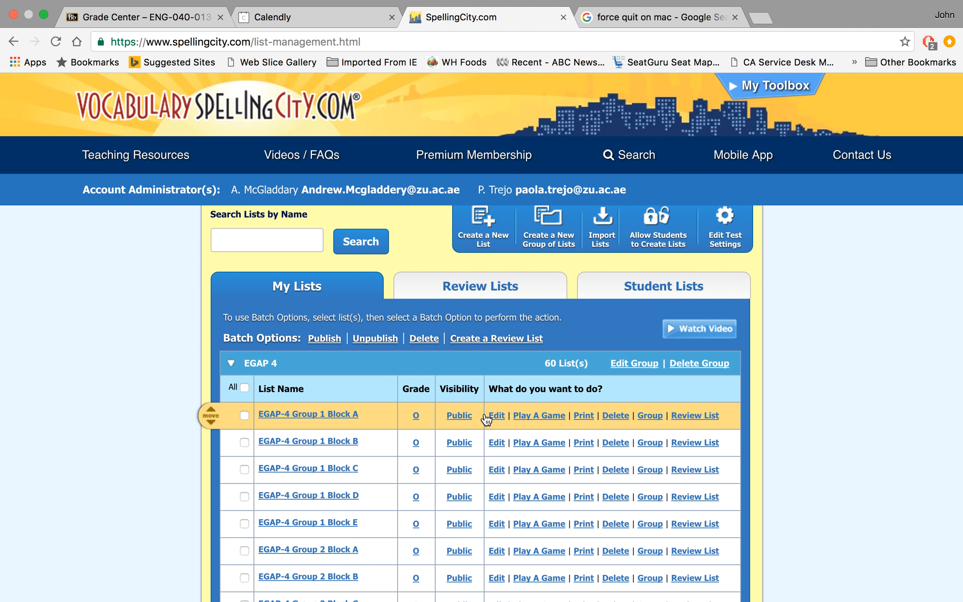
click(483, 284)
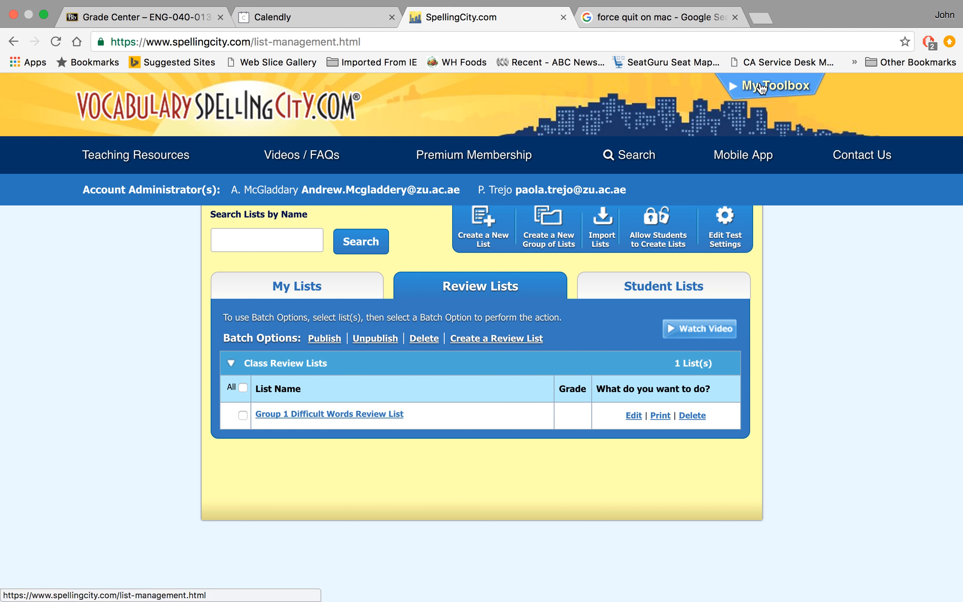
Start a new assignment using the Class Group 1 Difficult Words Review List as its word list
mouse_move(760, 88)
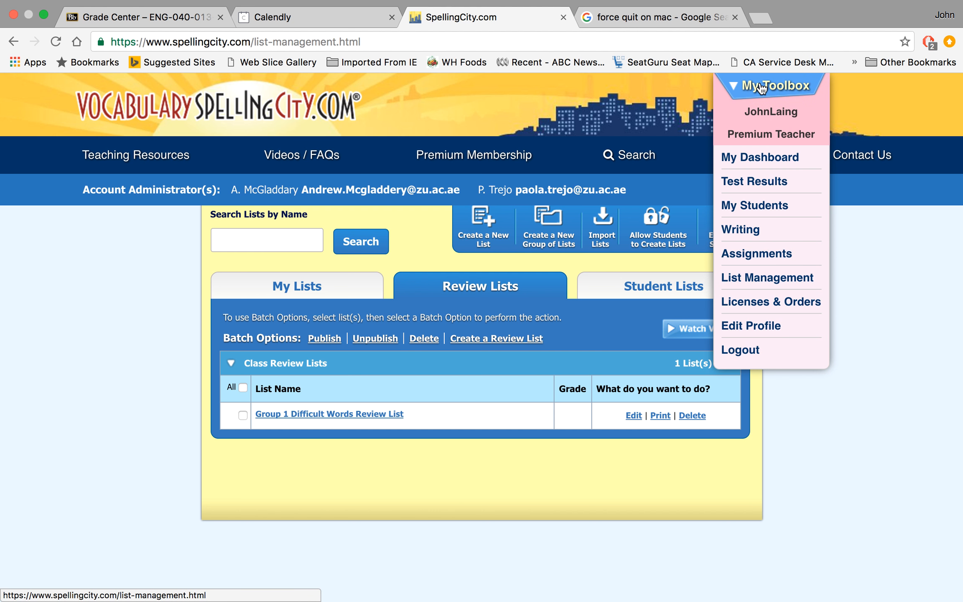
click(751, 257)
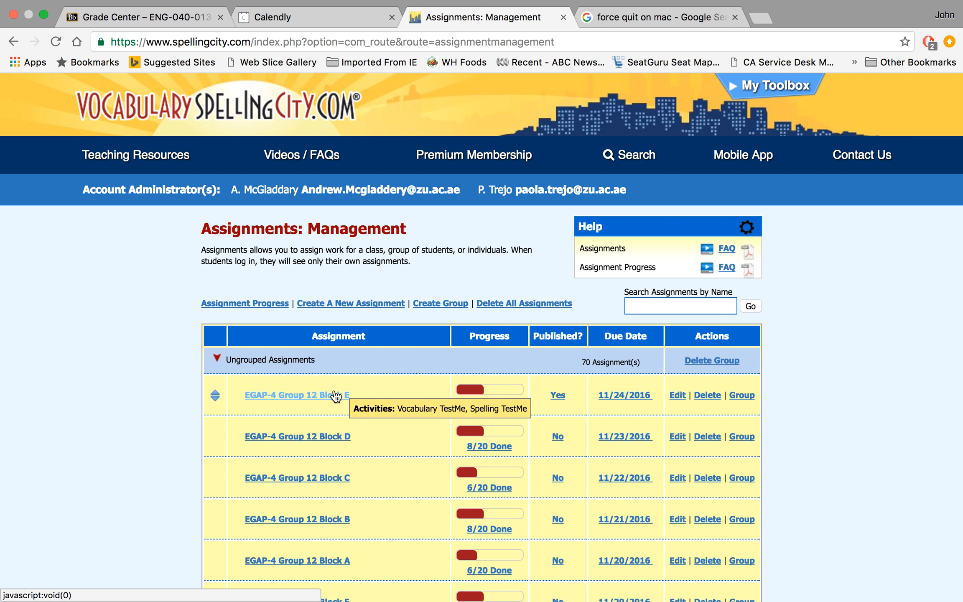
click(365, 308)
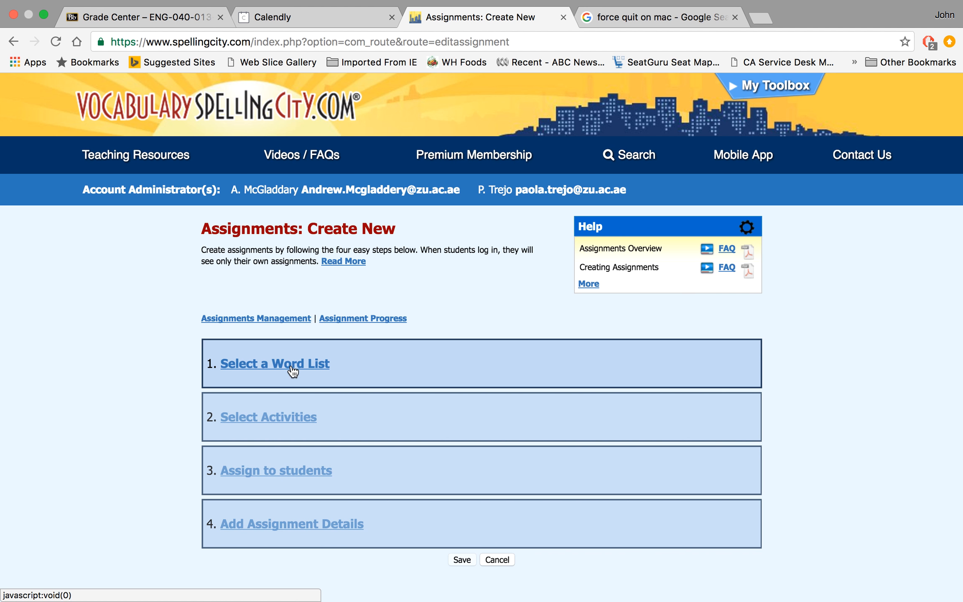
click(288, 371)
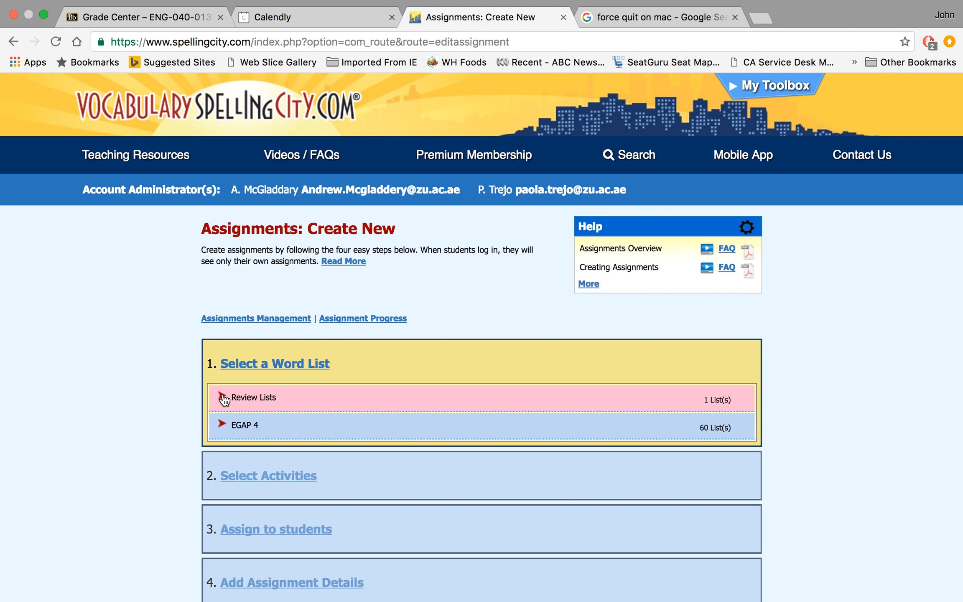
click(220, 398)
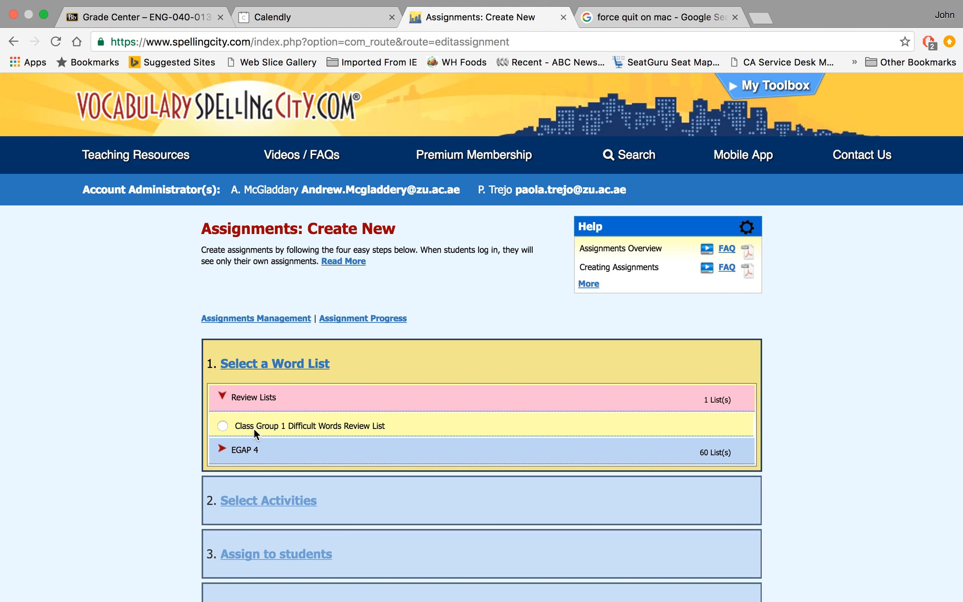
click(223, 426)
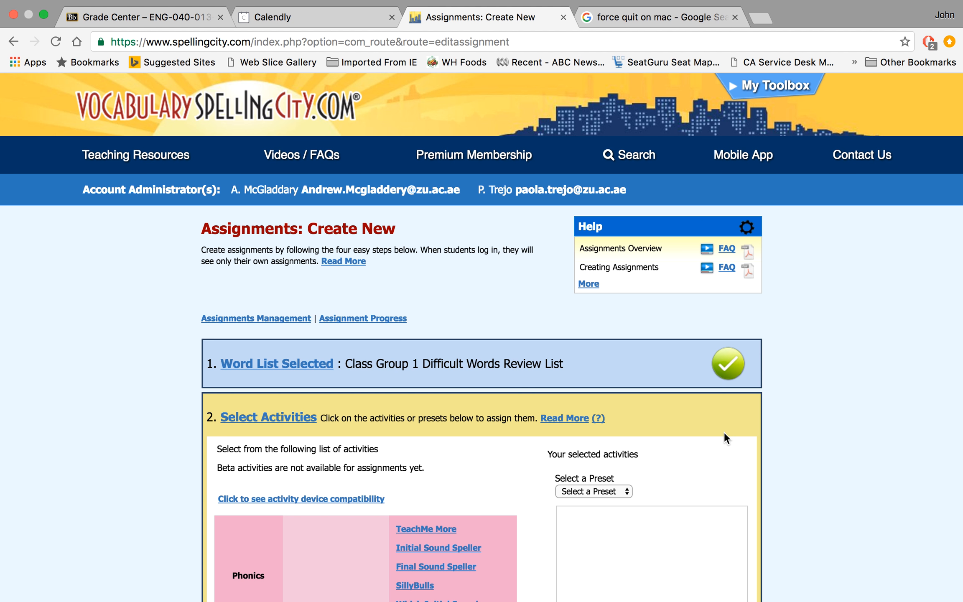
Choose the Daily Vocab Test preset as the assignment's activities and finish the activity selection
scroll(724, 433, down, 5)
scroll(724, 433, down, 2)
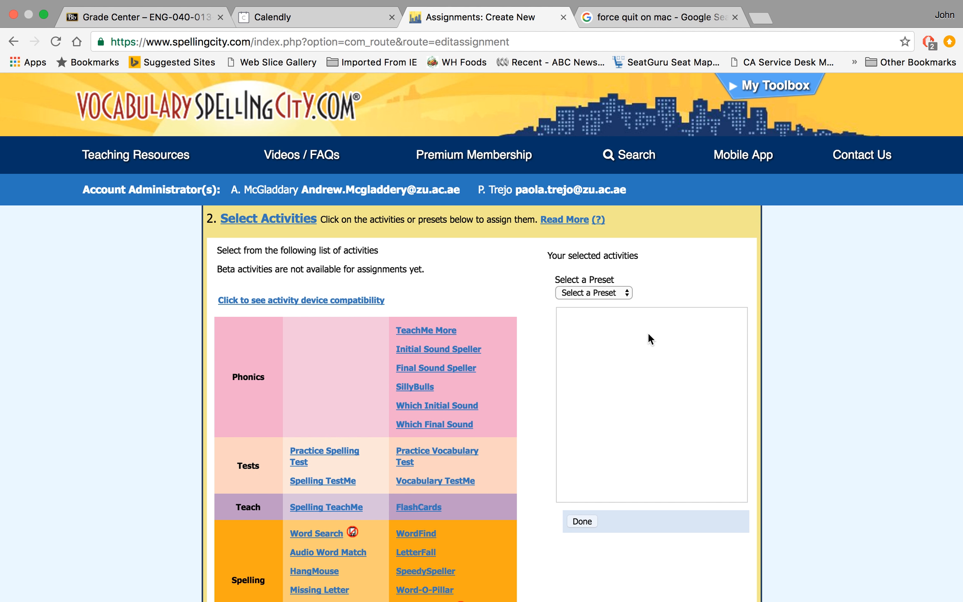
click(602, 291)
click(594, 306)
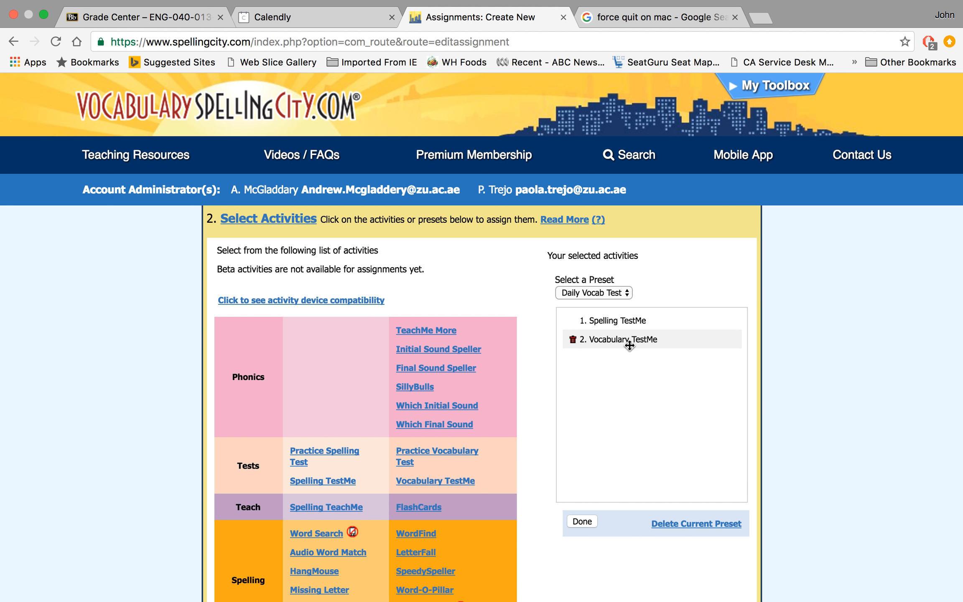
click(582, 522)
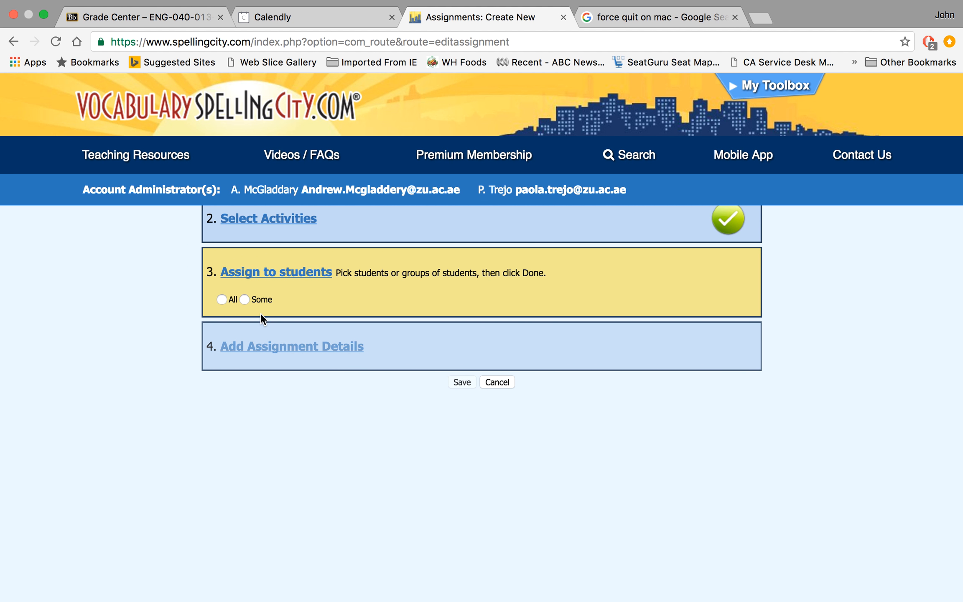
Assign the work to all students with a due date of 11/27/2016 and discard the new assignment
click(218, 297)
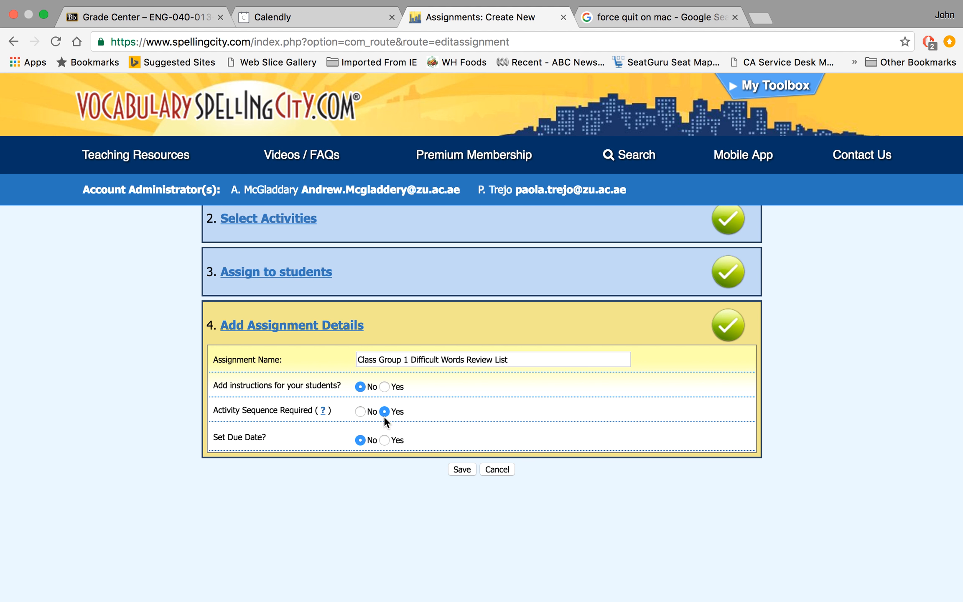
click(384, 438)
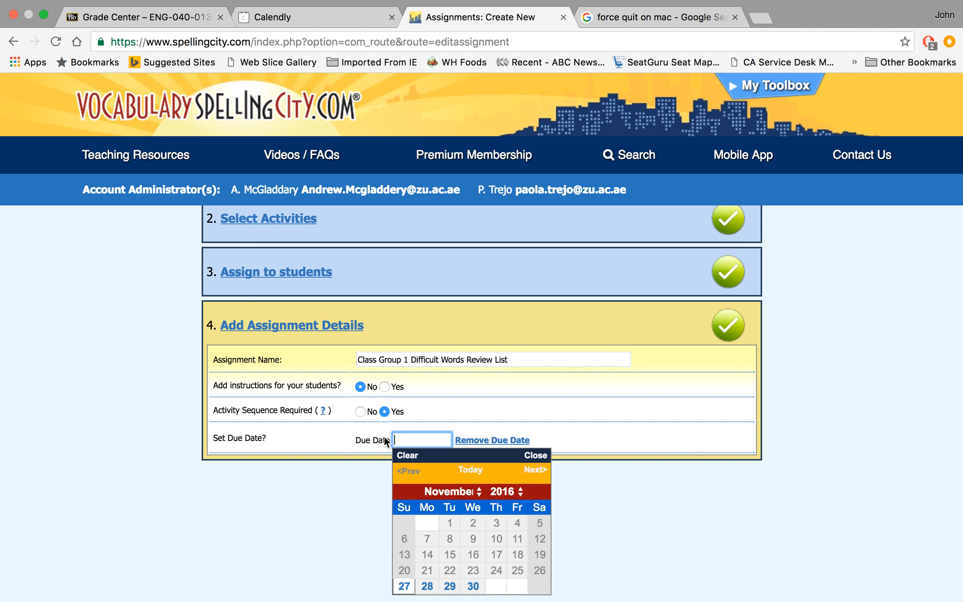
click(402, 587)
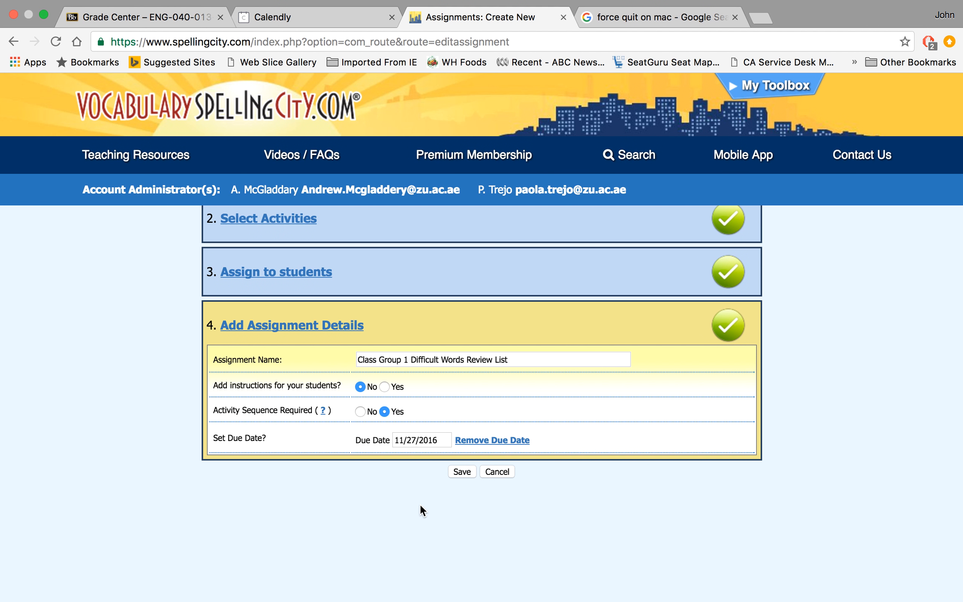
click(505, 475)
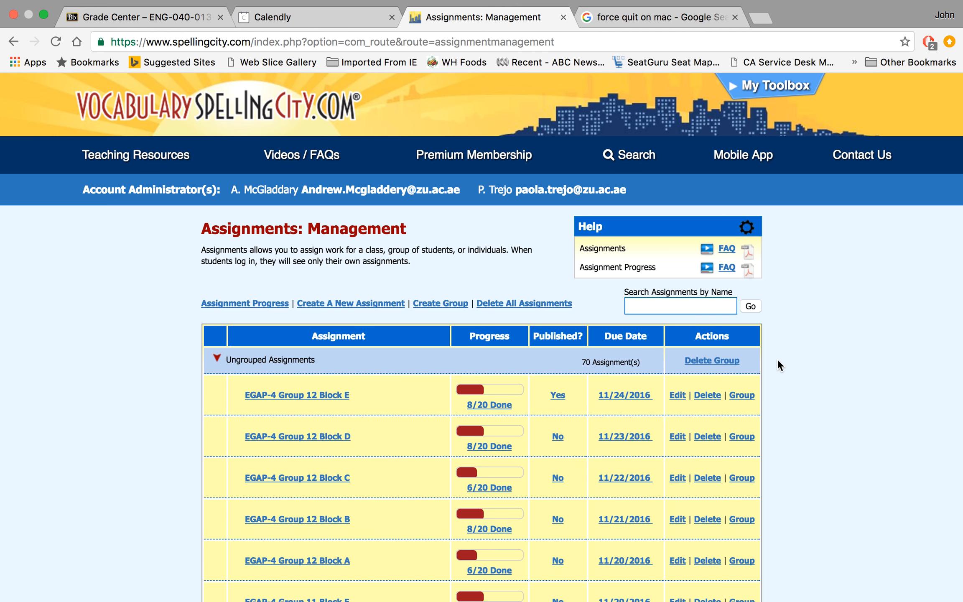
Open the Group 1 Difficult Words Review List from List Management and look through its words
click(758, 88)
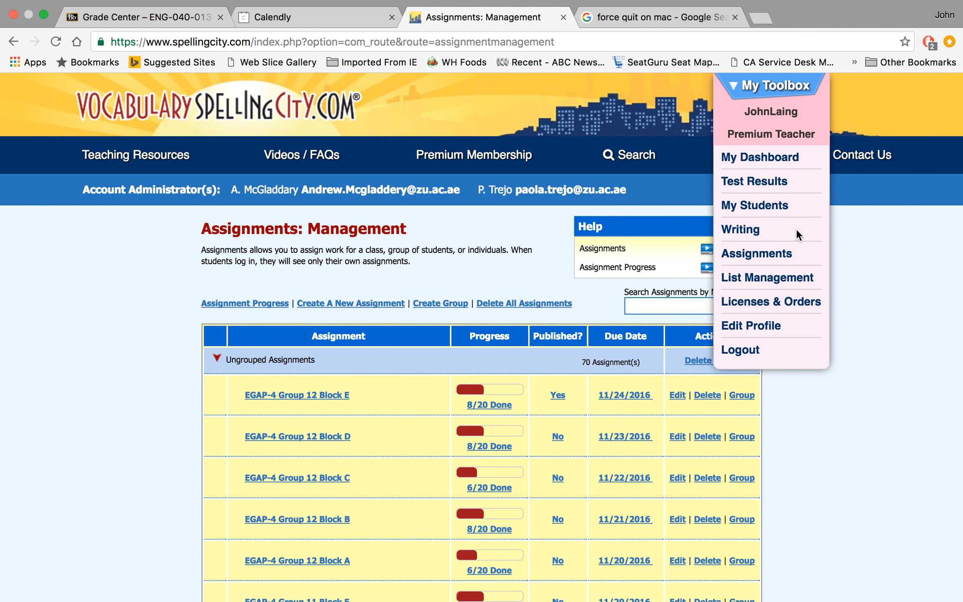
click(768, 278)
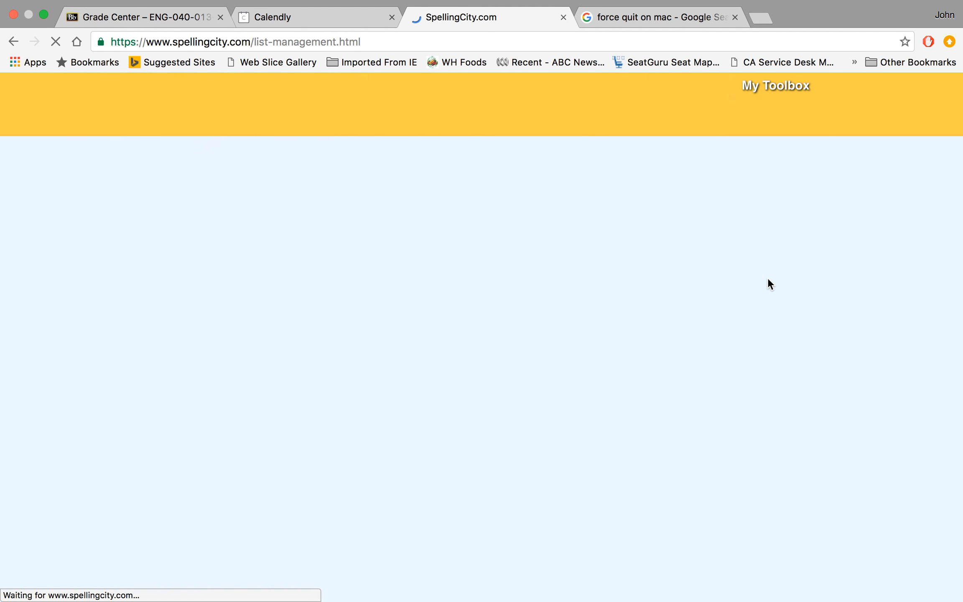
scroll(792, 305, down, 5)
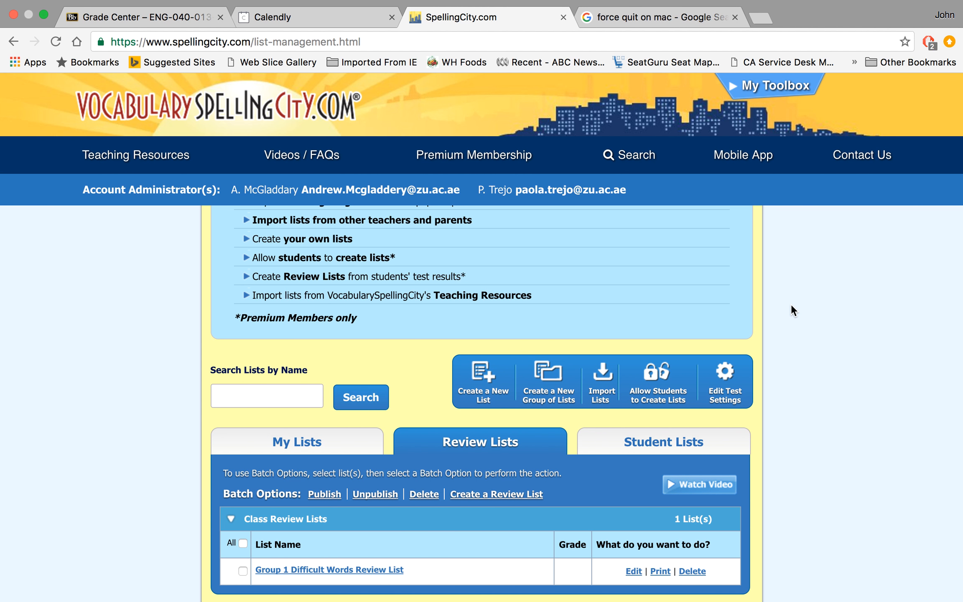
scroll(791, 306, down, 4)
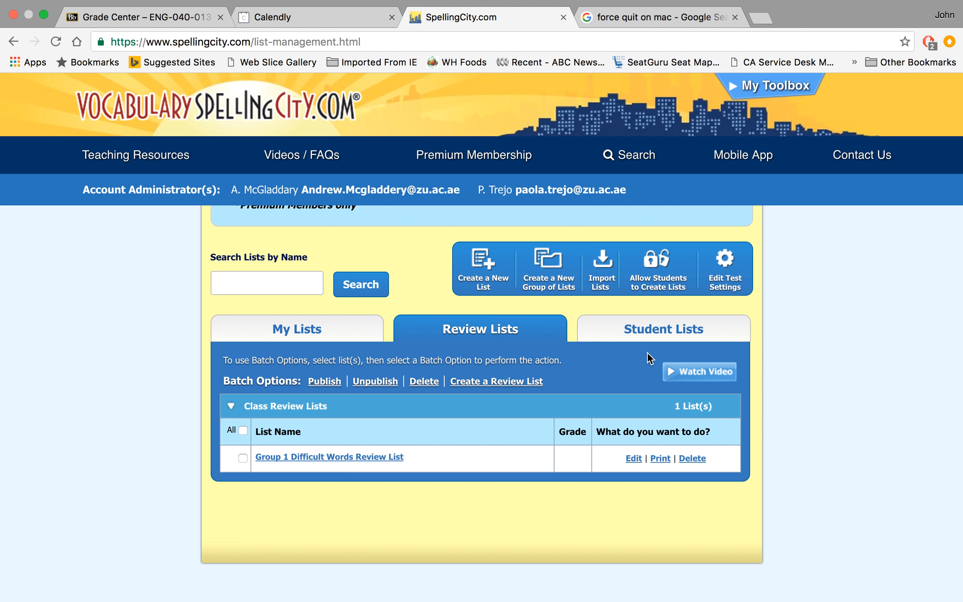
click(370, 457)
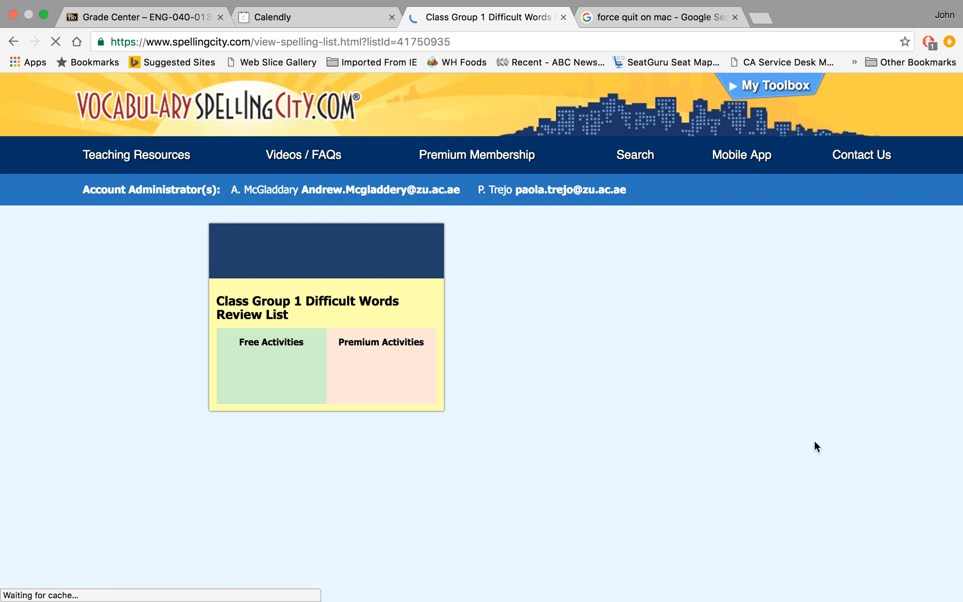
scroll(581, 405, down, 6)
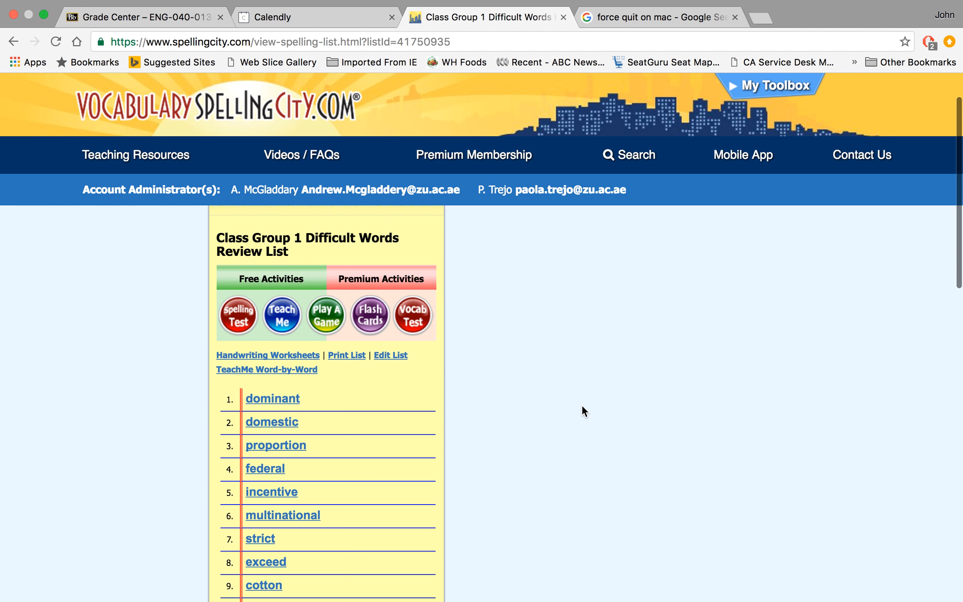
scroll(581, 405, up, 1)
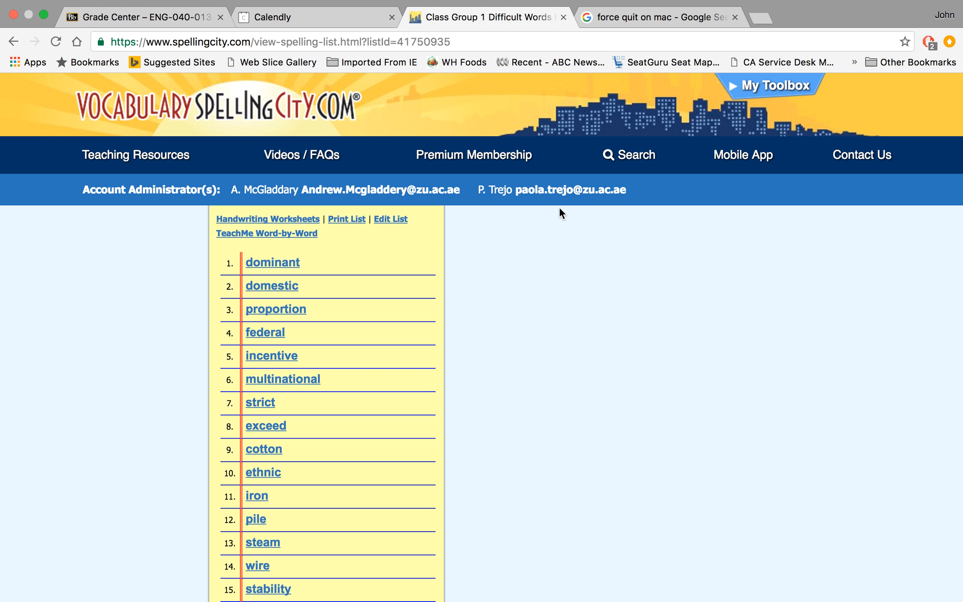
mouse_move(560, 2)
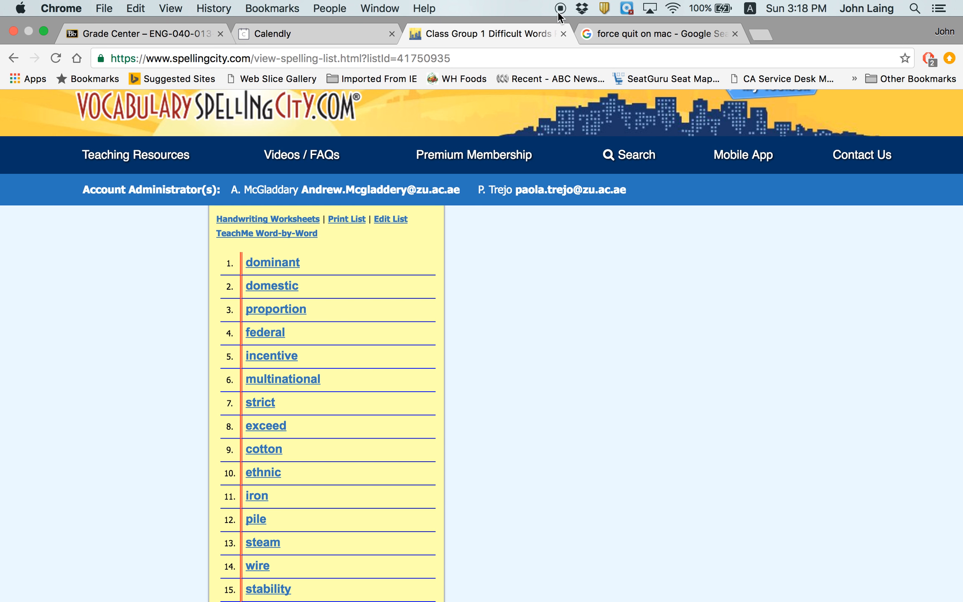